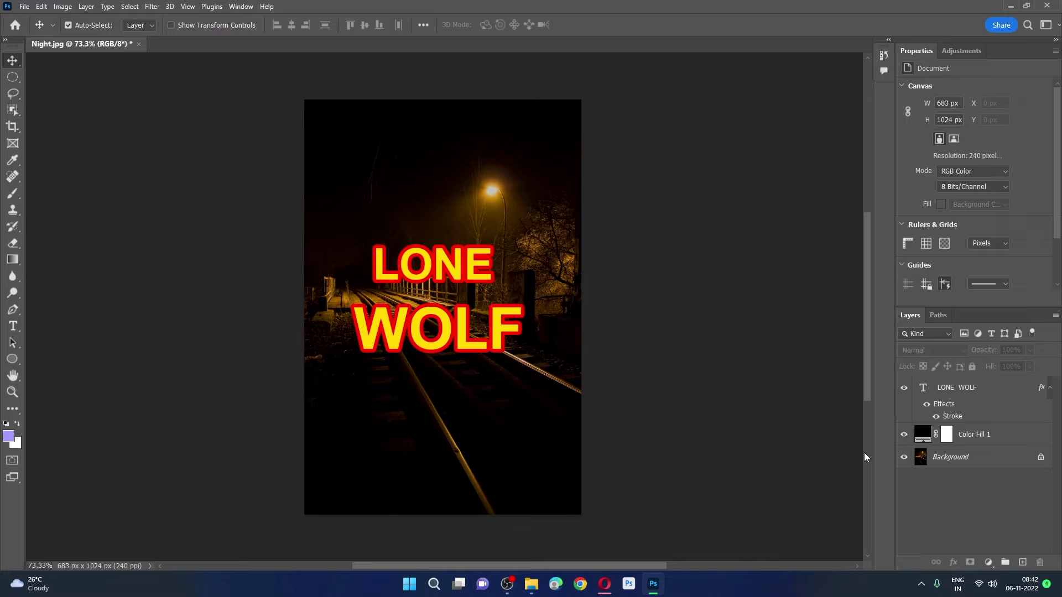
# Delete the LONE WOLF and Color Fill 1 layers, leaving only the railway photo.
pyautogui.click(976, 394)
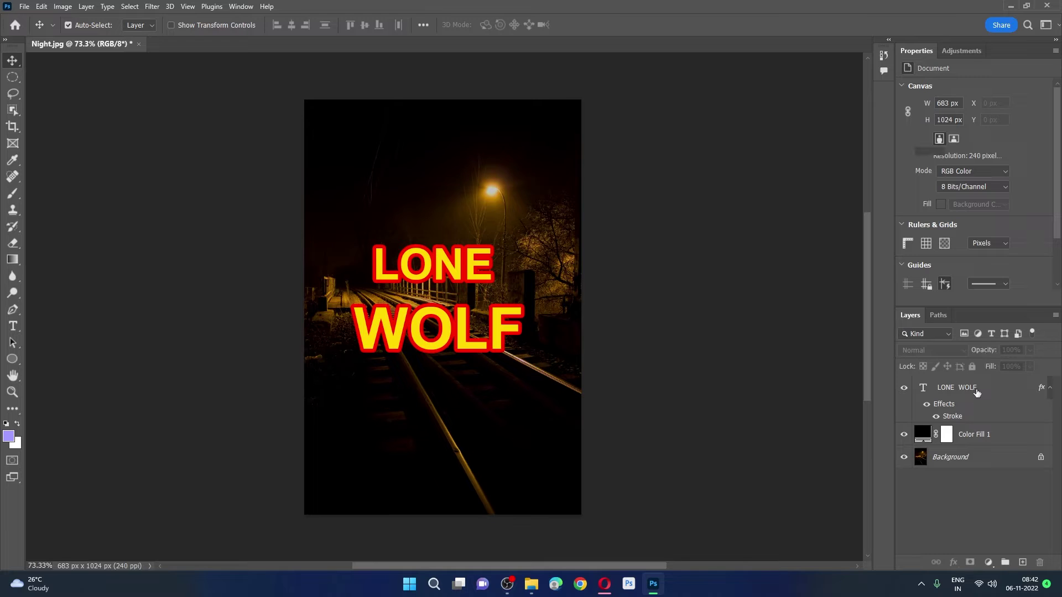
pyautogui.keyDown('shift'); pyautogui.click(973, 438); pyautogui.keyUp('shift')
pyautogui.moveTo(973, 438); pyautogui.dragTo(1045, 564)
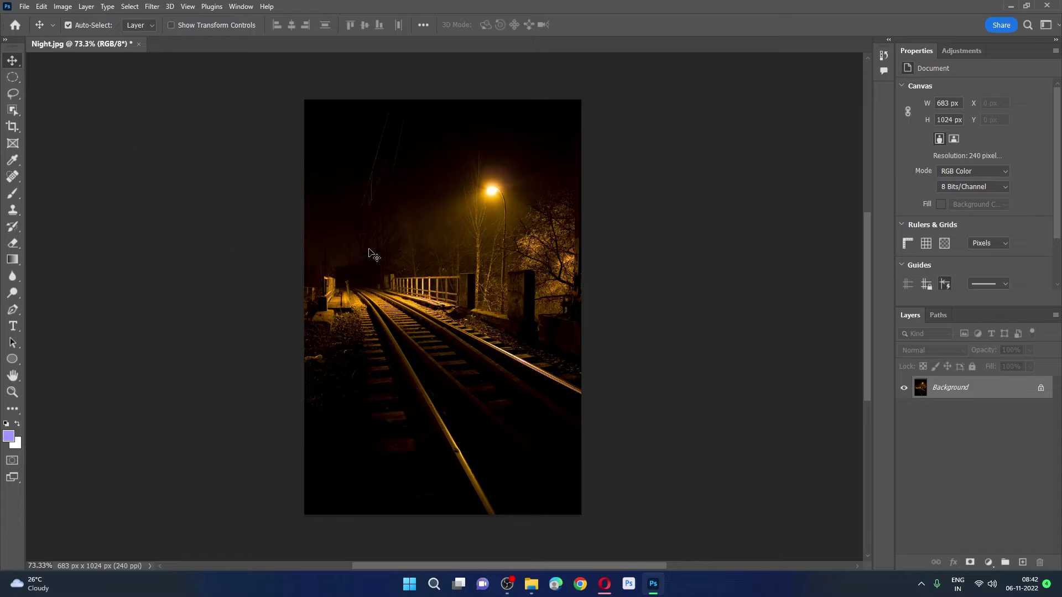
pyautogui.click(14, 327)
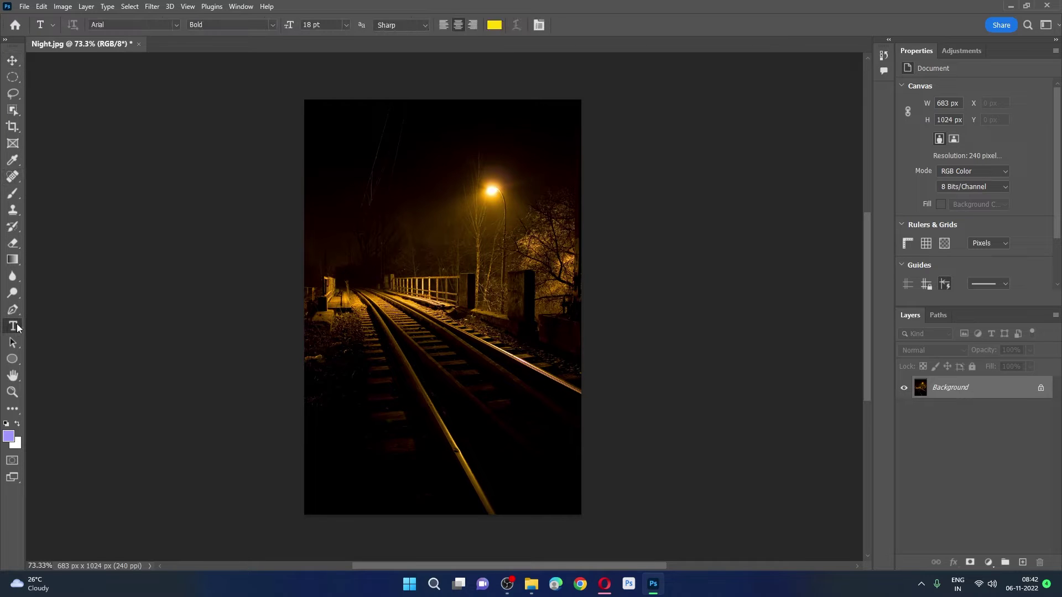
# Type a new two-line text layer reading LONE and WOLF on the photo.
pyautogui.click(406, 283)
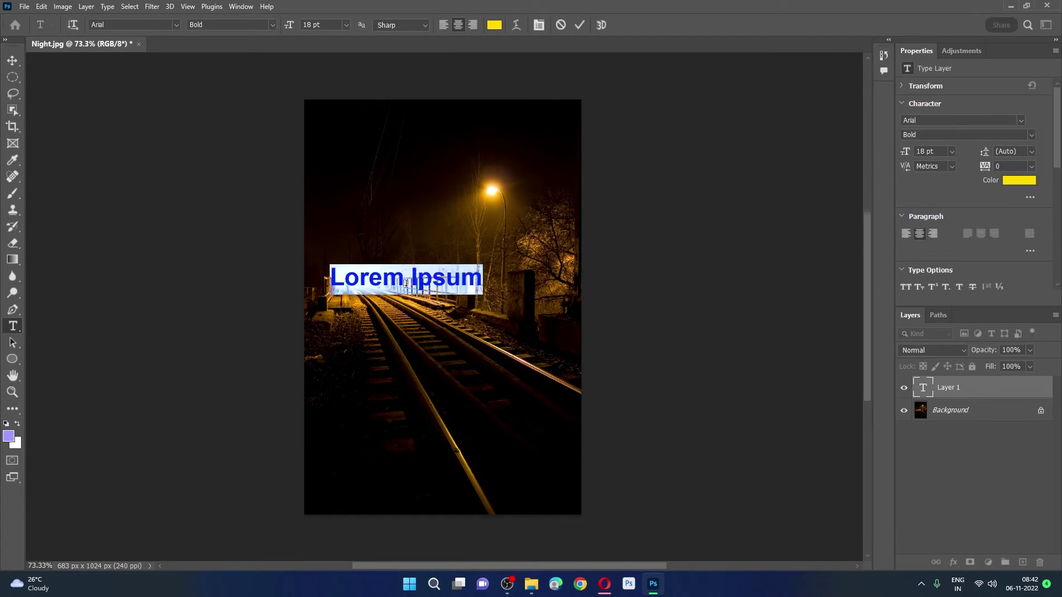
pyautogui.press('BackSpace')
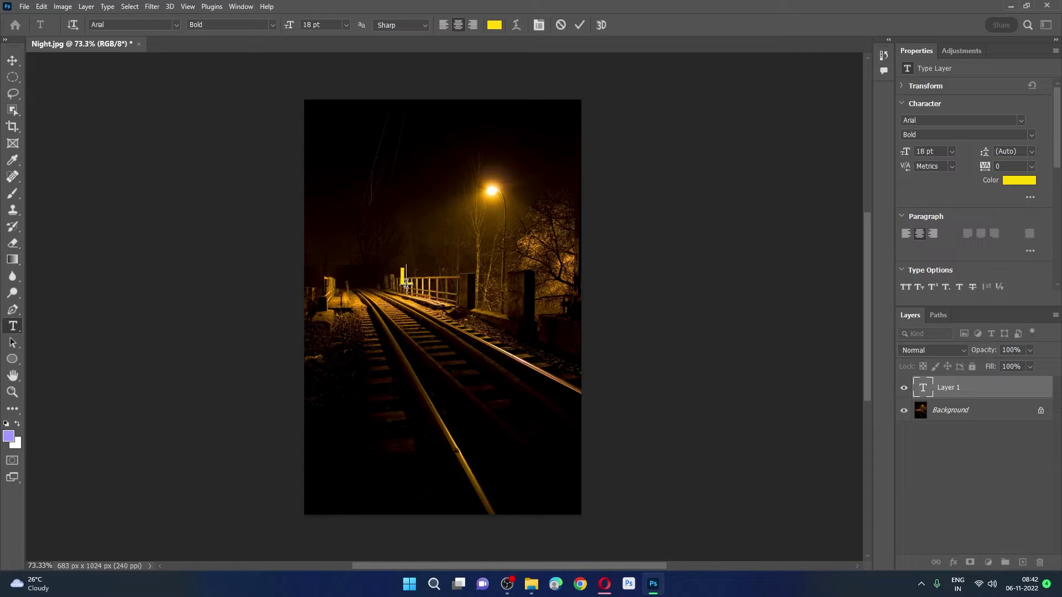
pyautogui.write('o')
pyautogui.press('BackSpace')
pyautogui.press('BackSpace')
pyautogui.write('LONE')
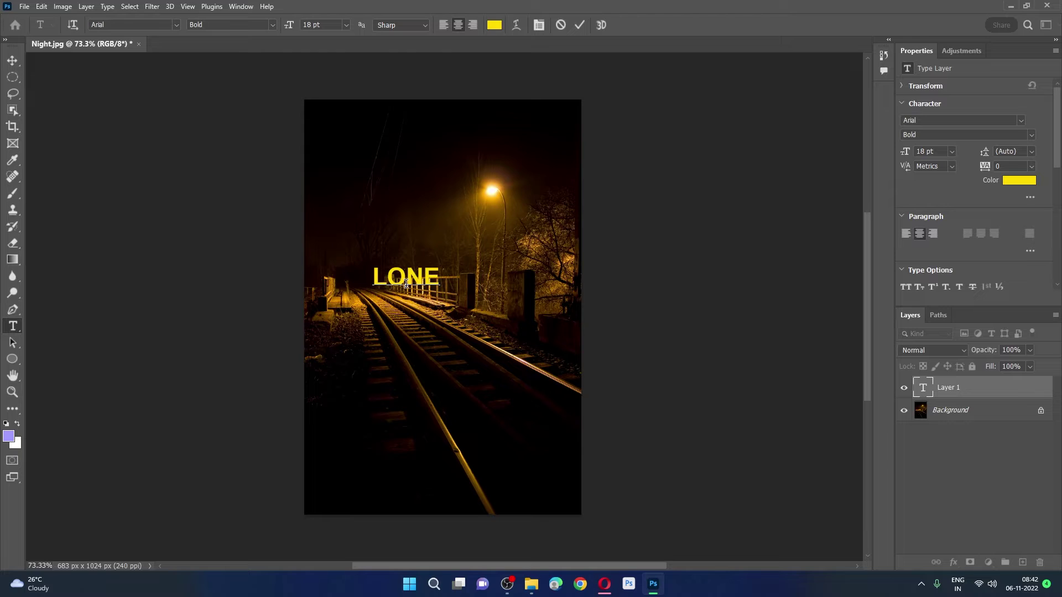
pyautogui.press('Return')
pyautogui.write('WOLF')
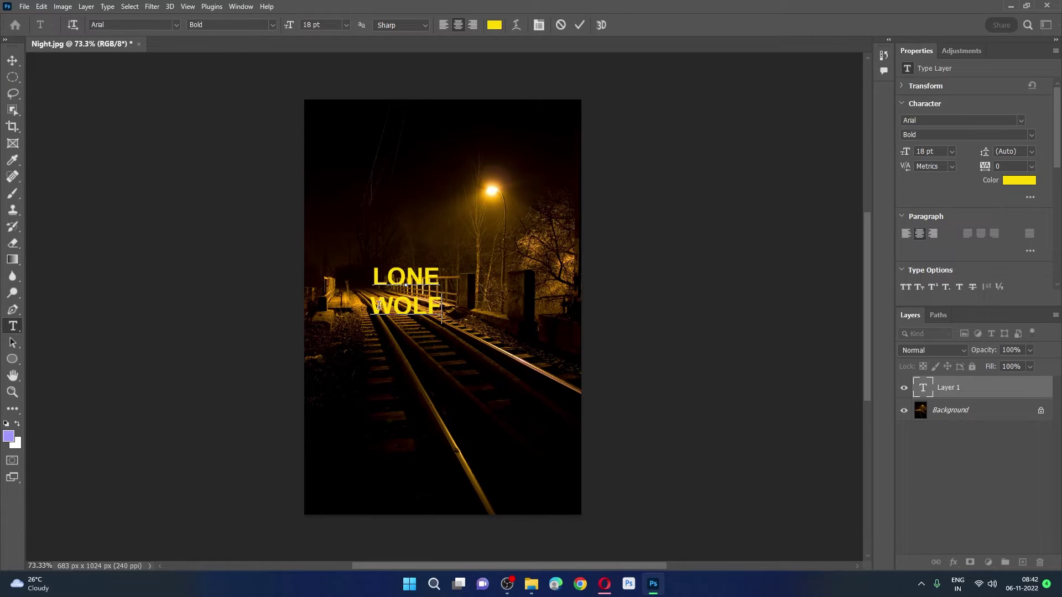
# Set the word WOLF to 24 pt and commit the text.
pyautogui.moveTo(370, 307); pyautogui.dragTo(443, 311)
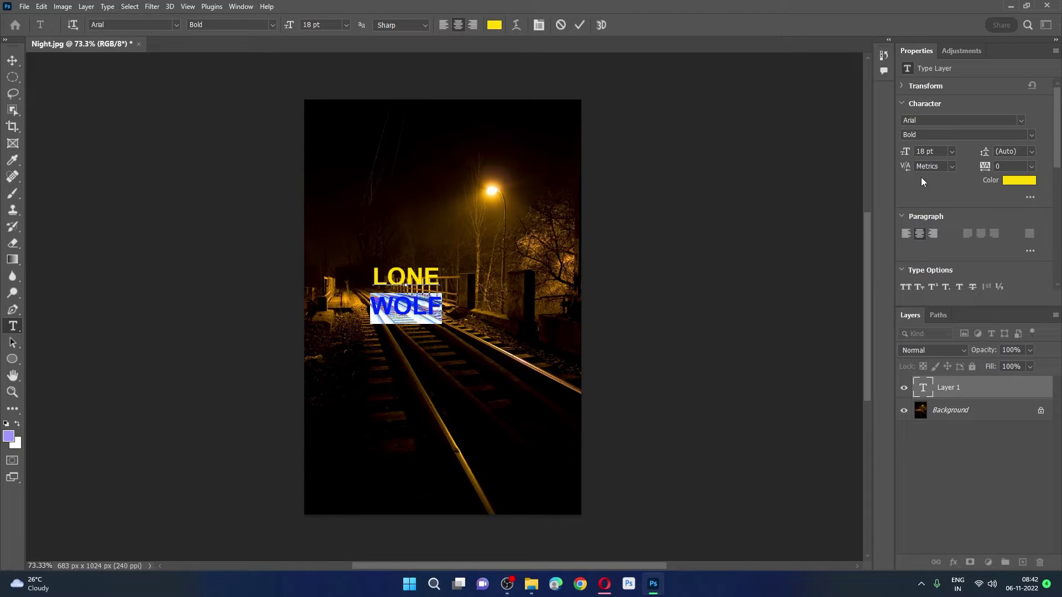
pyautogui.click(953, 156)
pyautogui.click(937, 274)
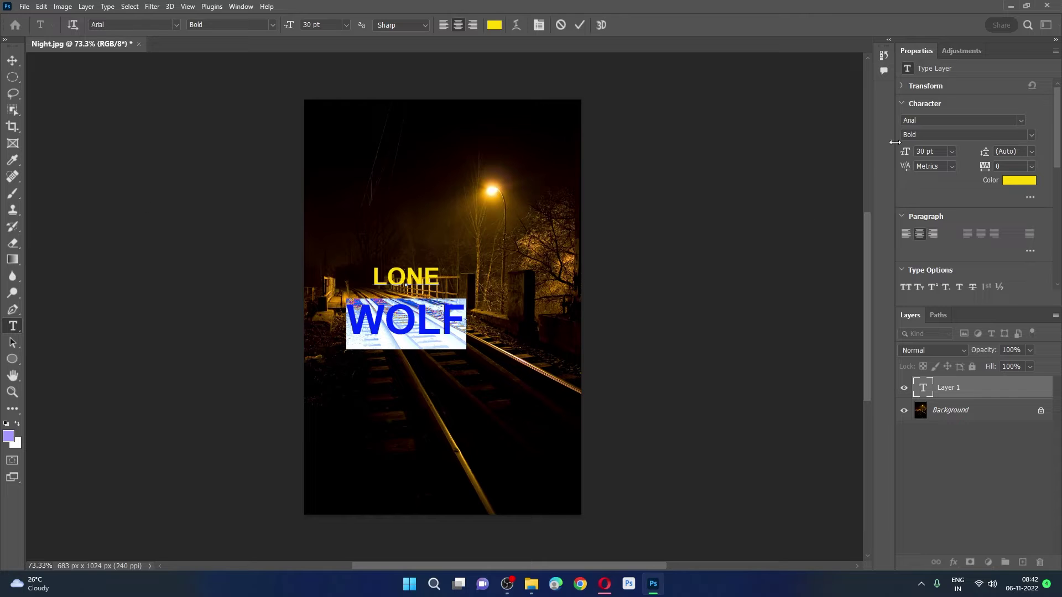
pyautogui.click(952, 151)
pyautogui.click(944, 264)
pyautogui.click(12, 60)
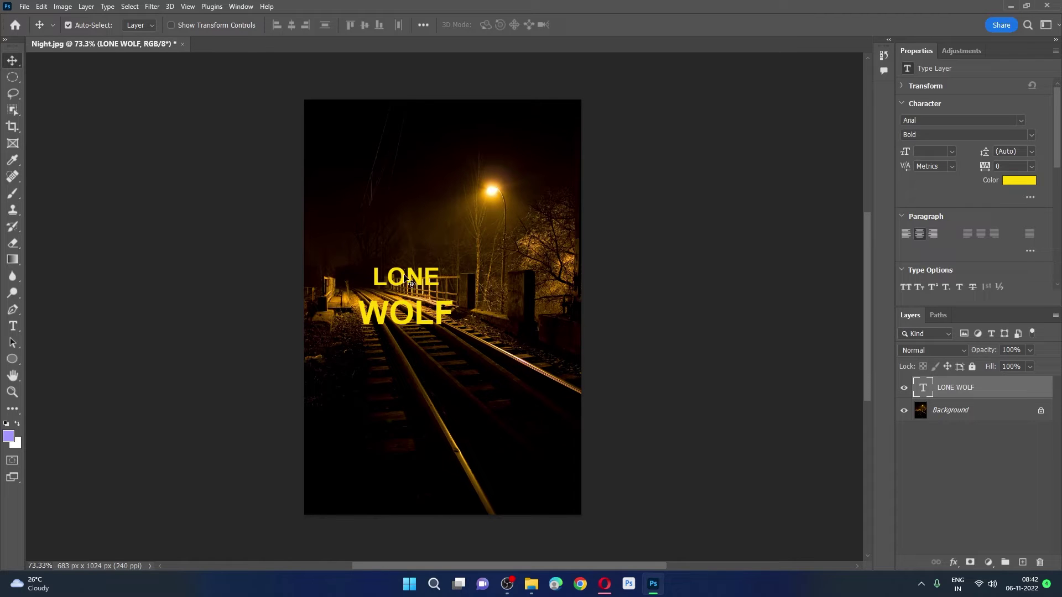
# Free-transform the LONE WOLF text to about 226% and centre it over the tracks.
pyautogui.hotkey('ctrl', 't')
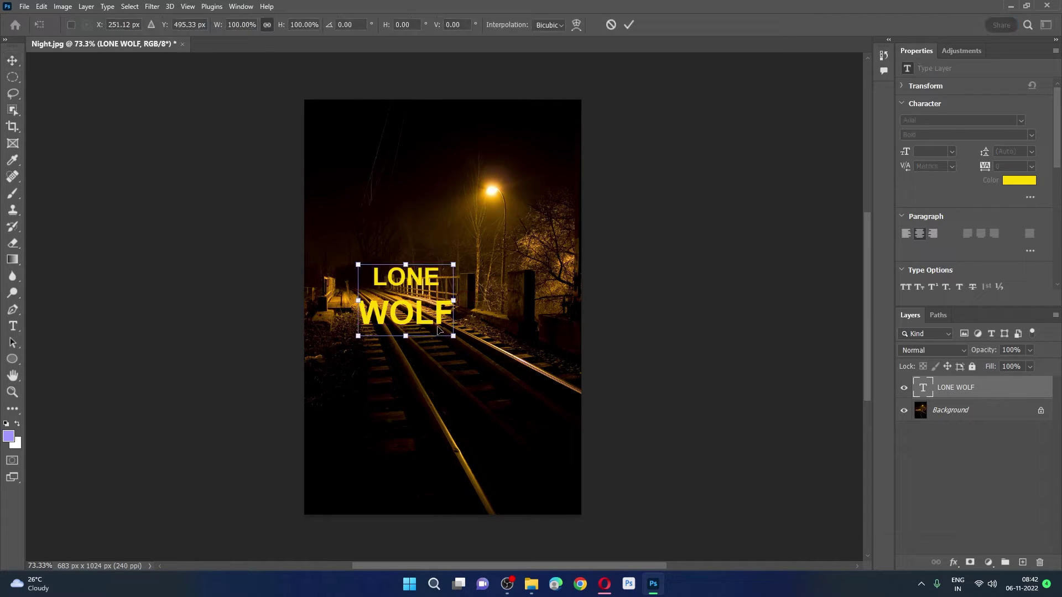
pyautogui.moveTo(453, 336); pyautogui.dragTo(505, 399)
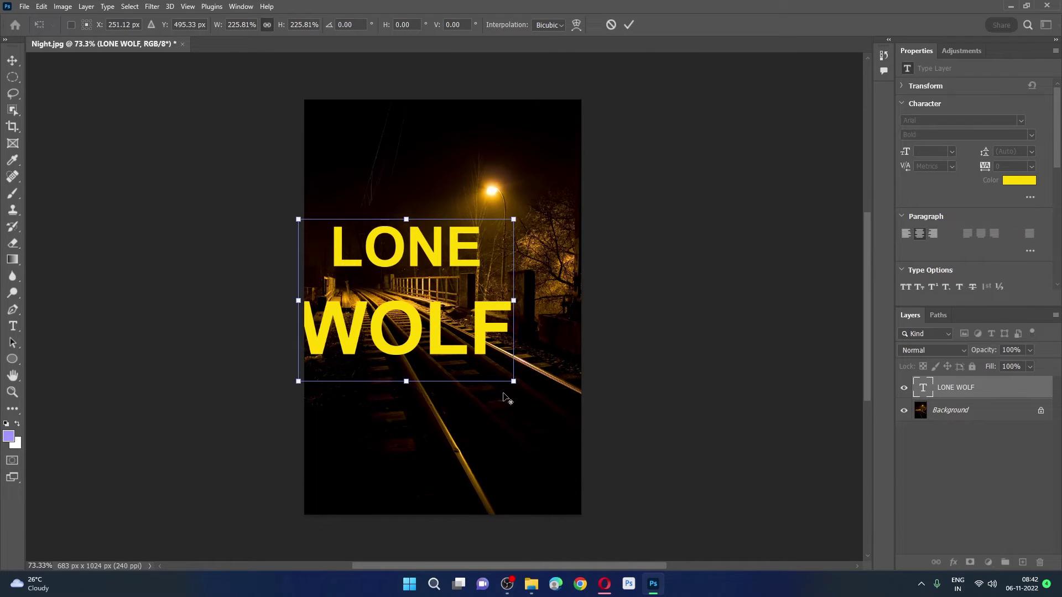
pyautogui.moveTo(437, 340); pyautogui.dragTo(468, 340)
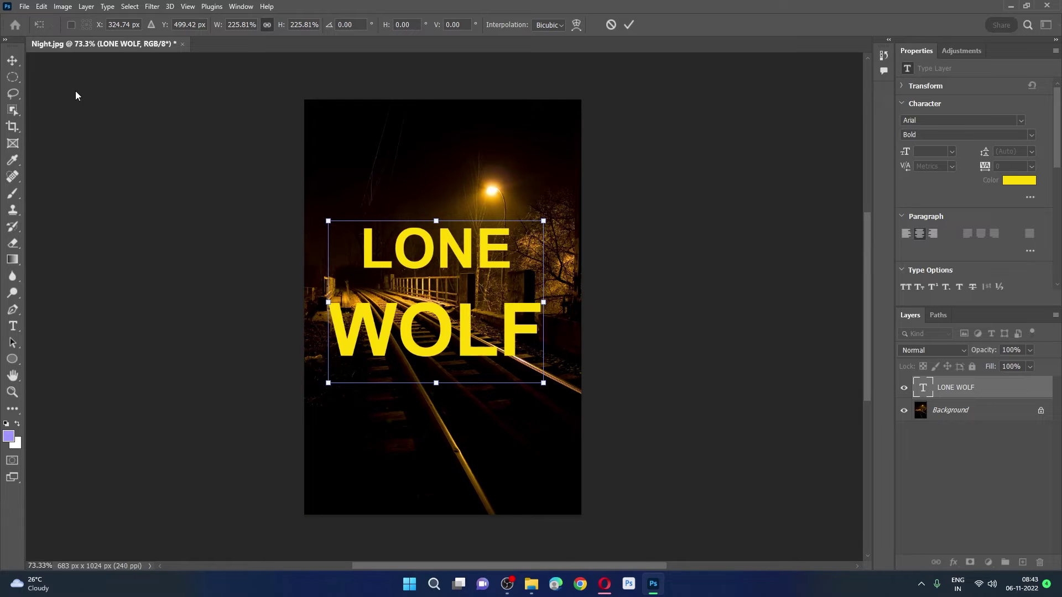
pyautogui.click(13, 60)
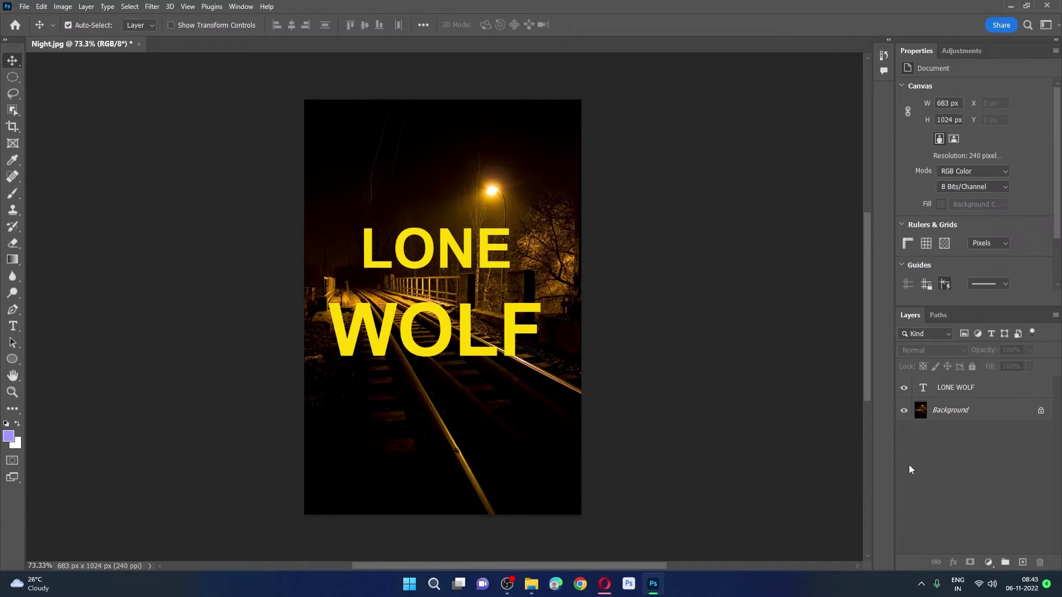
pyautogui.click(938, 390)
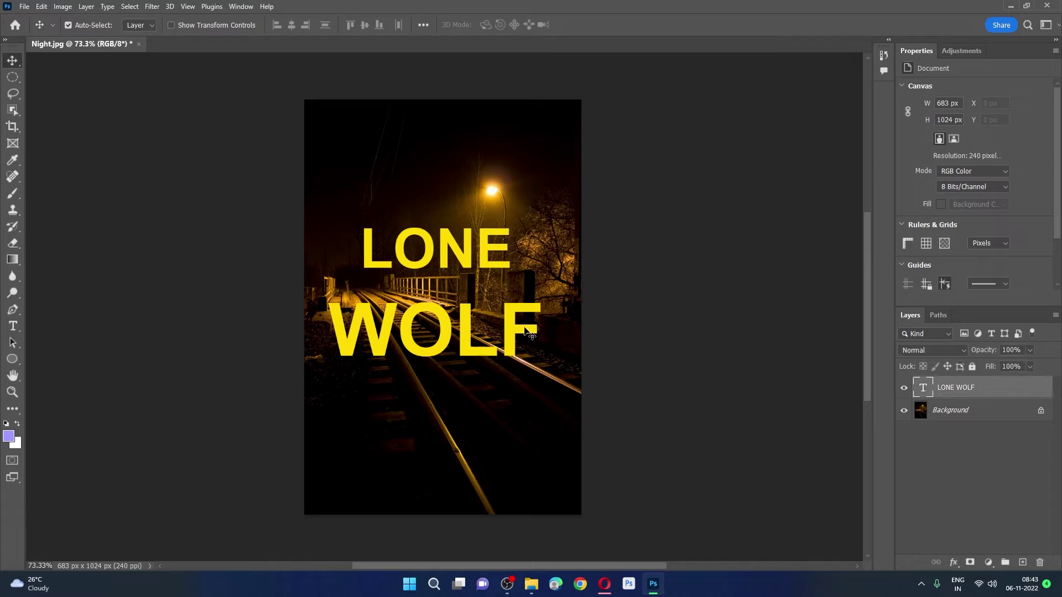
# Add a Stroke layer style to the LONE WOLF text layer.
pyautogui.rightClick(939, 390)
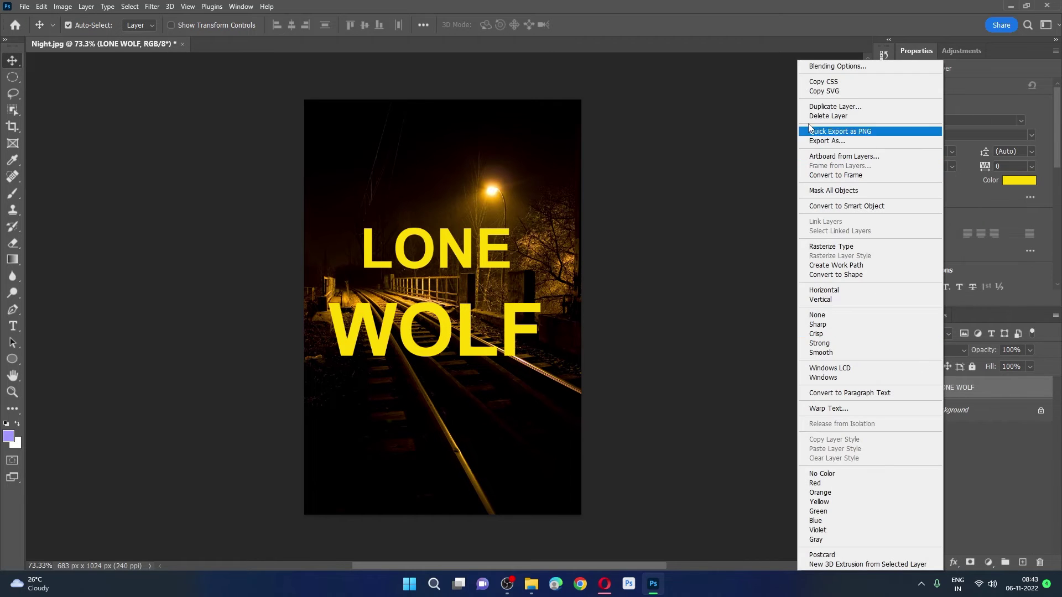
pyautogui.click(1013, 472)
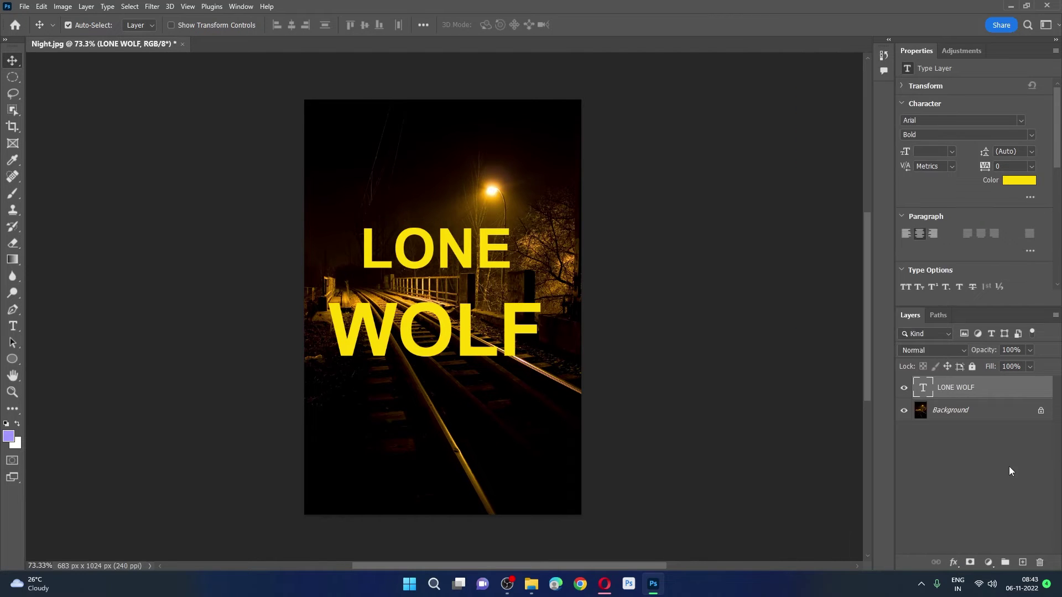
pyautogui.click(953, 563)
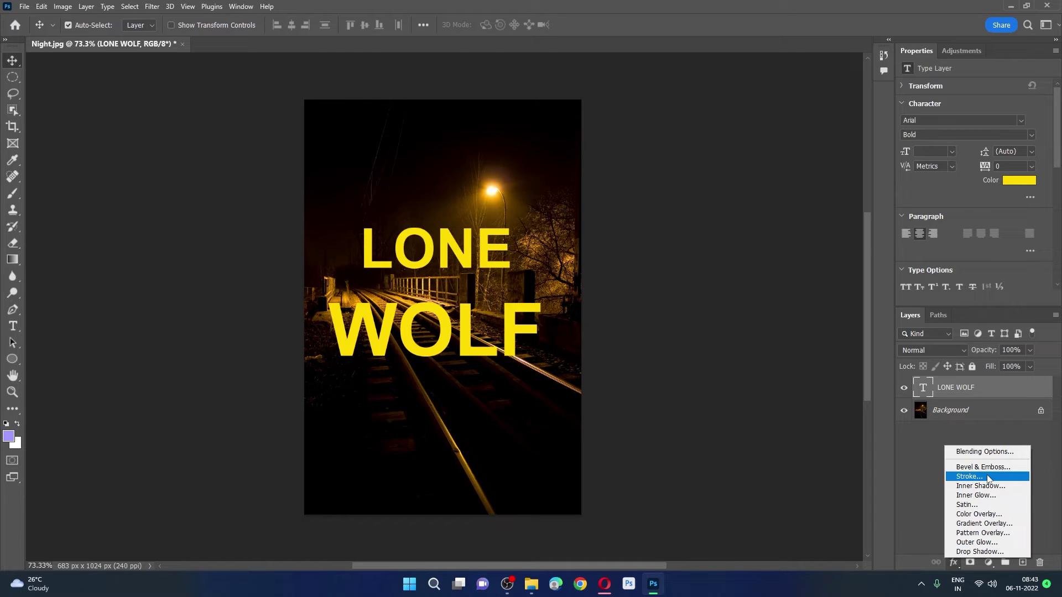
pyautogui.click(992, 453)
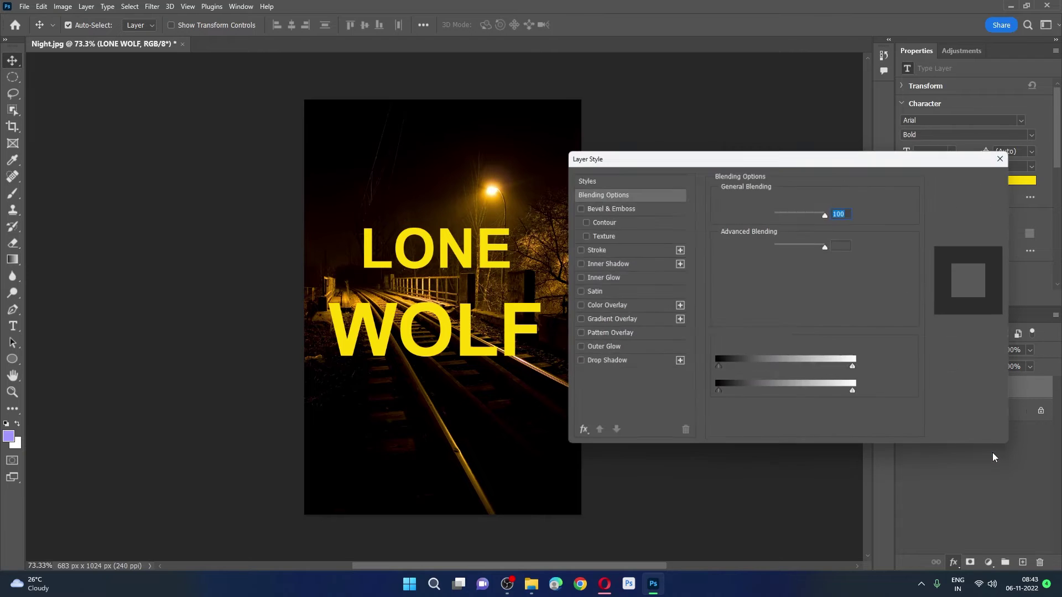
pyautogui.click(573, 249)
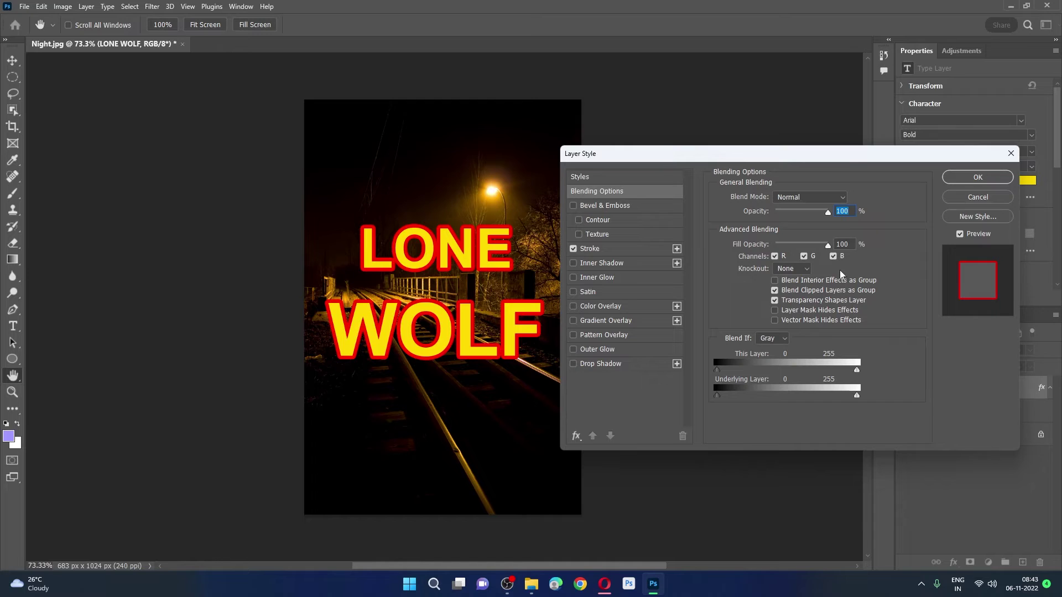
pyautogui.moveTo(739, 160); pyautogui.dragTo(814, 149)
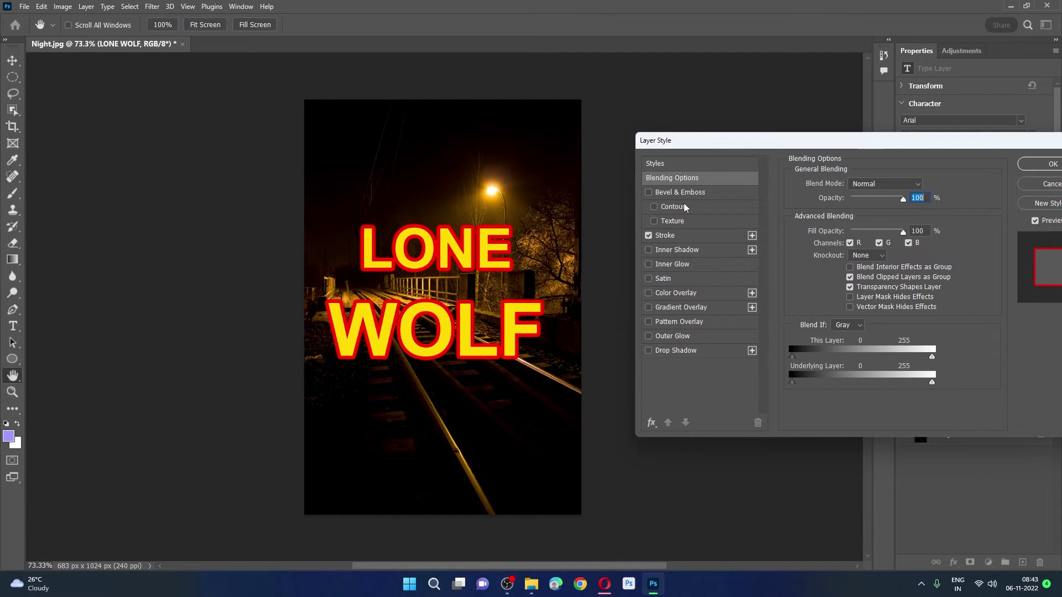
pyautogui.click(673, 236)
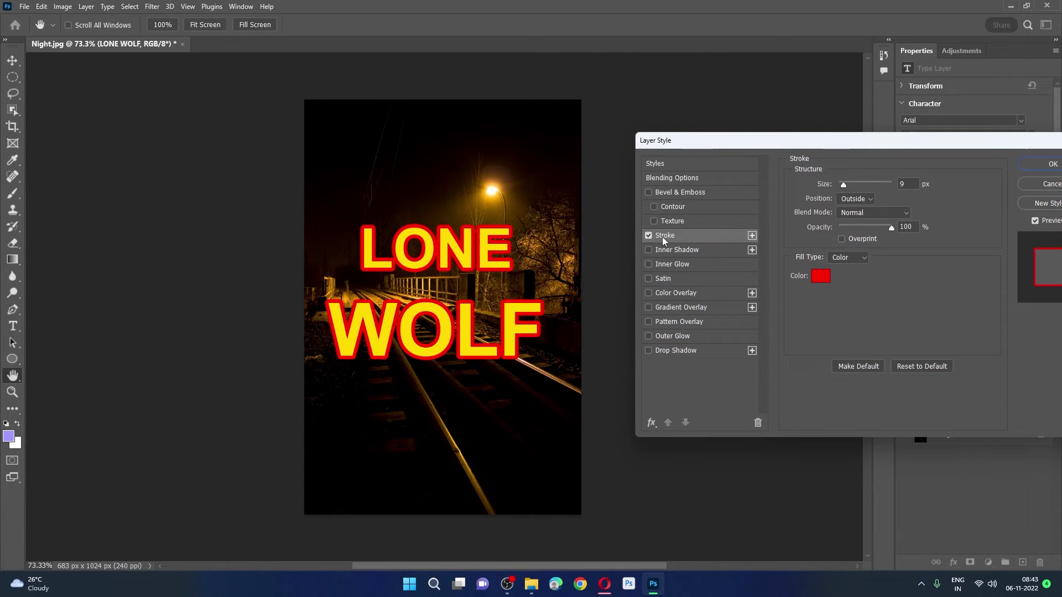
# Adjust the stroke size and opacity, with Outside position and Normal blend mode.
pyautogui.moveTo(845, 186); pyautogui.dragTo(843, 186)
pyautogui.click(862, 199)
pyautogui.click(861, 219)
pyautogui.click(862, 202)
pyautogui.click(858, 227)
pyautogui.click(860, 202)
pyautogui.click(860, 212)
pyautogui.moveTo(892, 228)
pyautogui.mouseDown()
pyautogui.moveTo(824, 228)
pyautogui.moveTo(912, 232)
pyautogui.mouseUp()
pyautogui.click(883, 213)
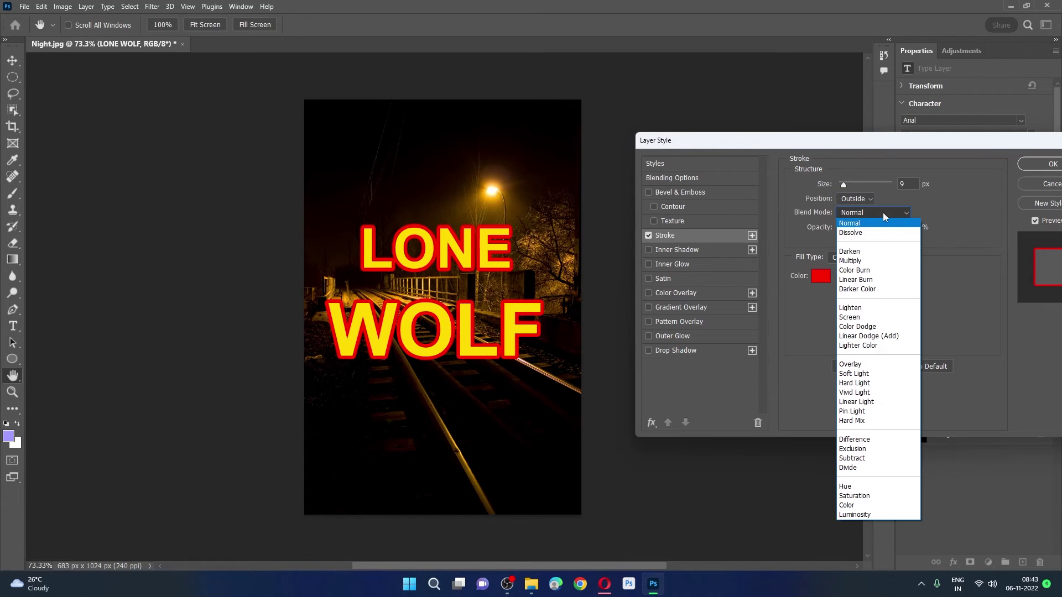
pyautogui.click(878, 261)
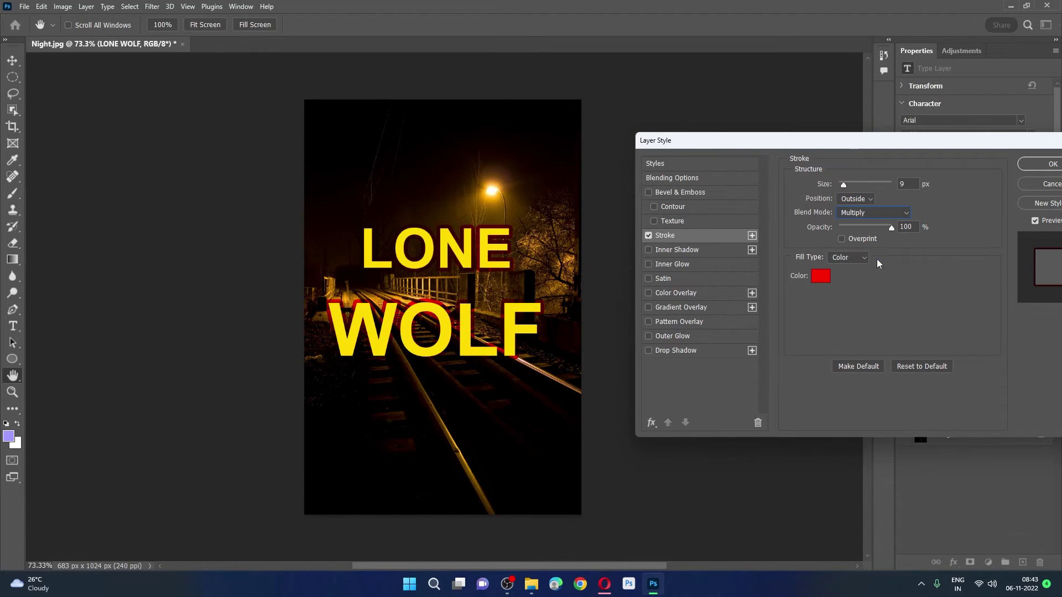
pyautogui.click(884, 213)
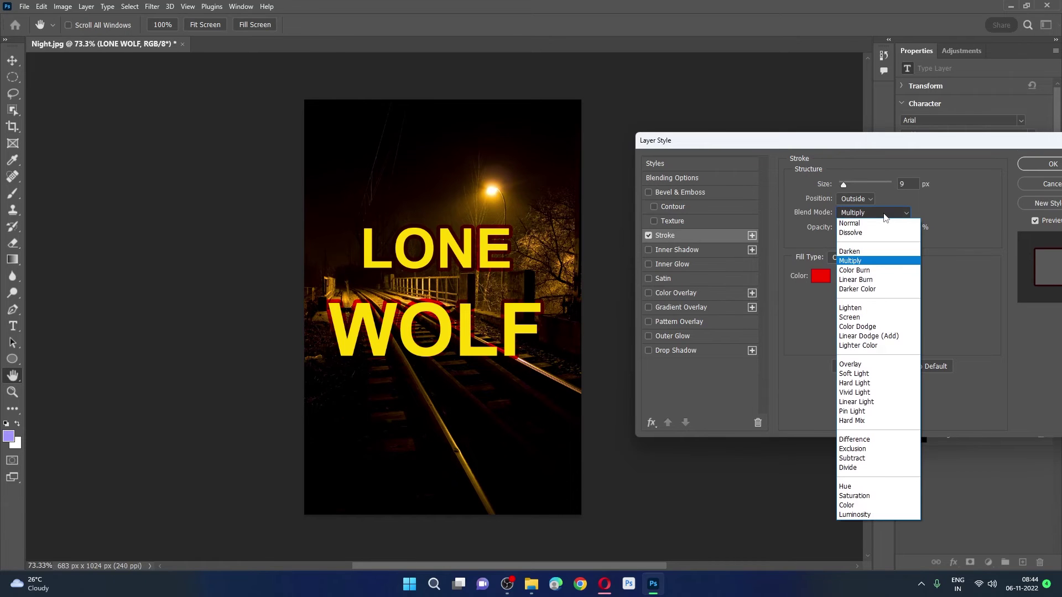
pyautogui.click(884, 225)
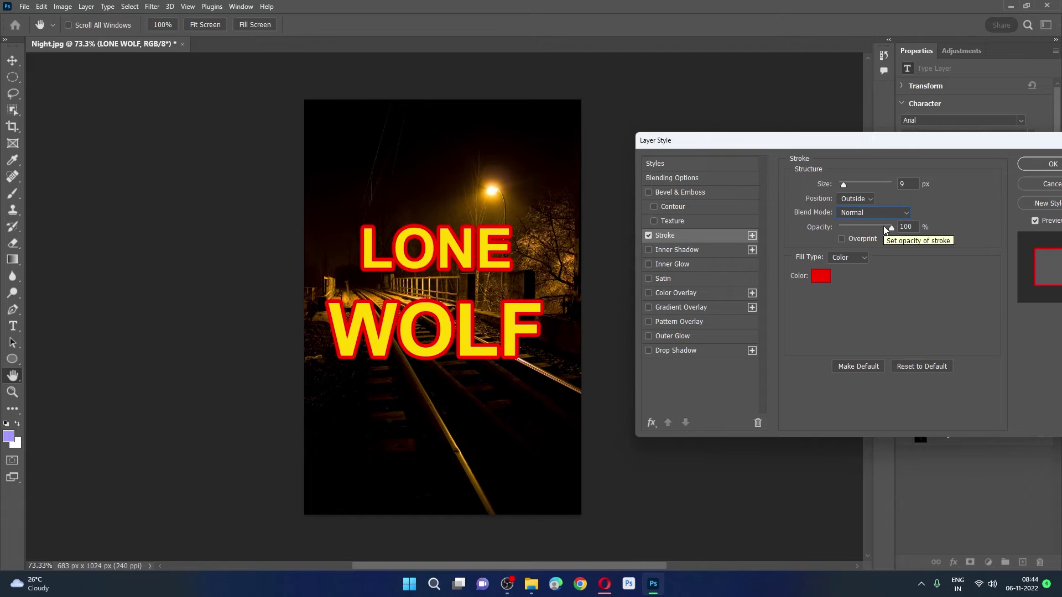
# Colour the stroke blue 1a8fc0, apply the style, and nudge the text slightly.
pyautogui.click(817, 278)
pyautogui.moveTo(767, 269)
pyautogui.mouseDown()
pyautogui.moveTo(798, 223)
pyautogui.moveTo(768, 215)
pyautogui.moveTo(799, 243)
pyautogui.mouseUp()
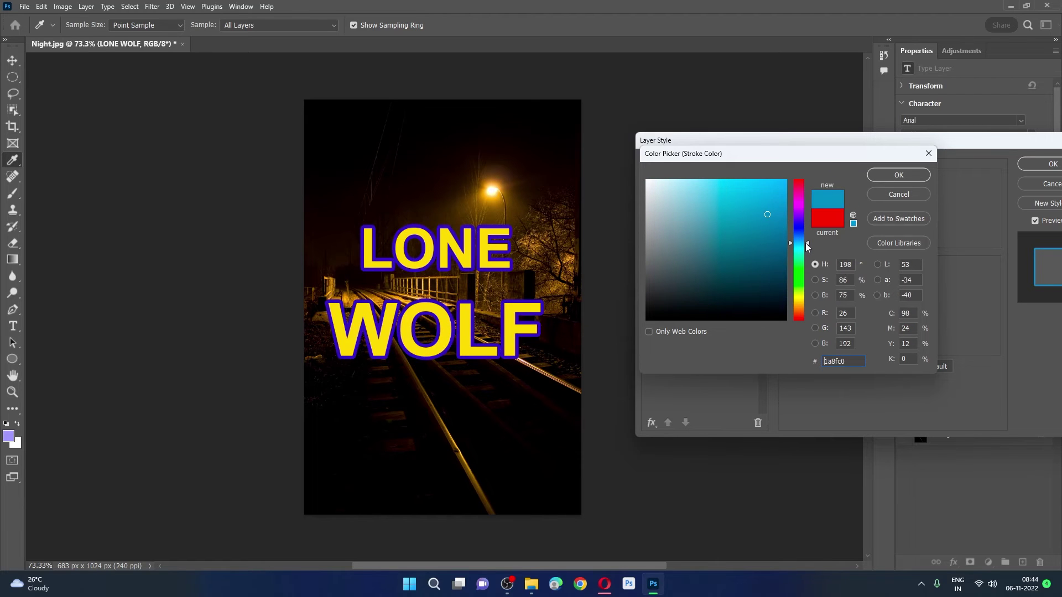
pyautogui.click(896, 176)
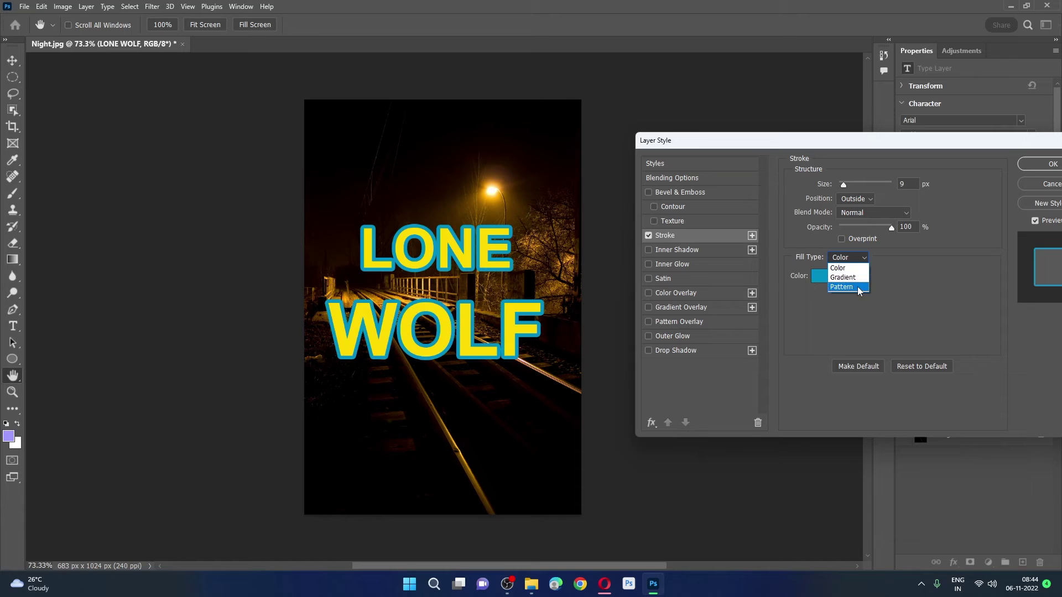
pyautogui.click(851, 315)
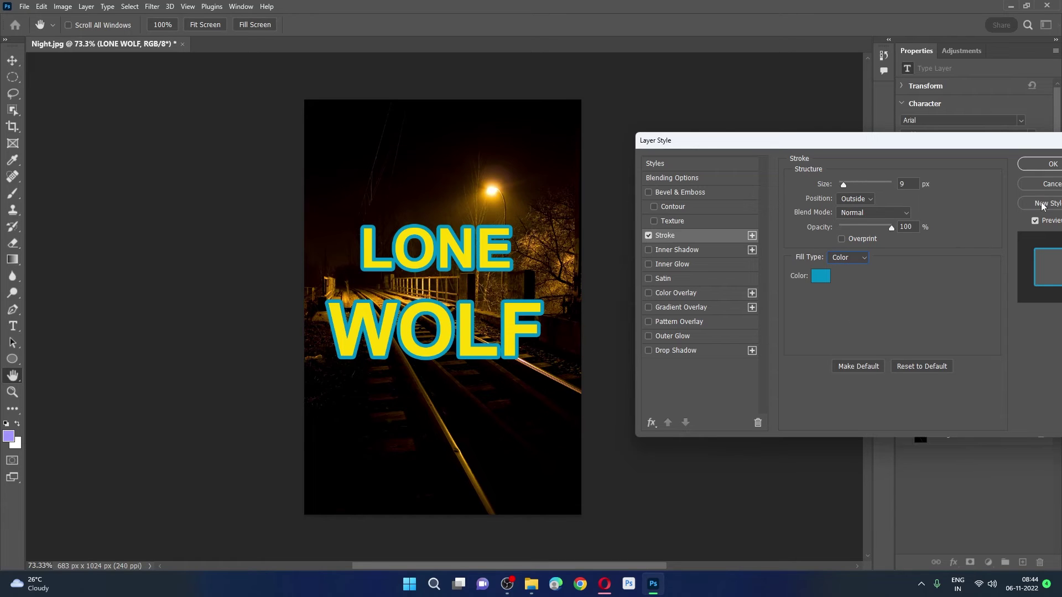
pyautogui.click(1050, 165)
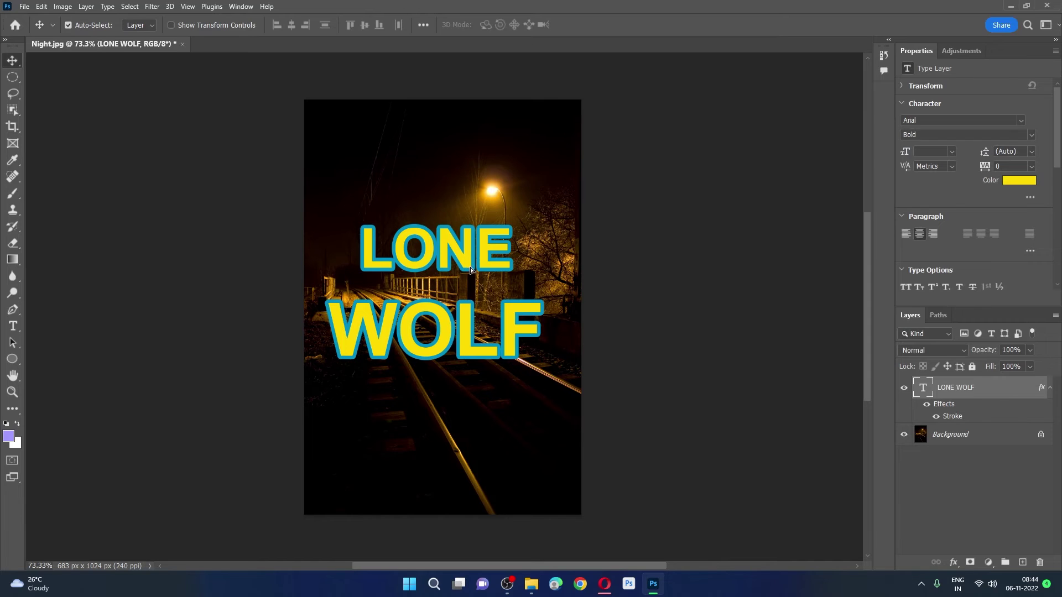
pyautogui.moveTo(470, 267); pyautogui.dragTo(474, 265)
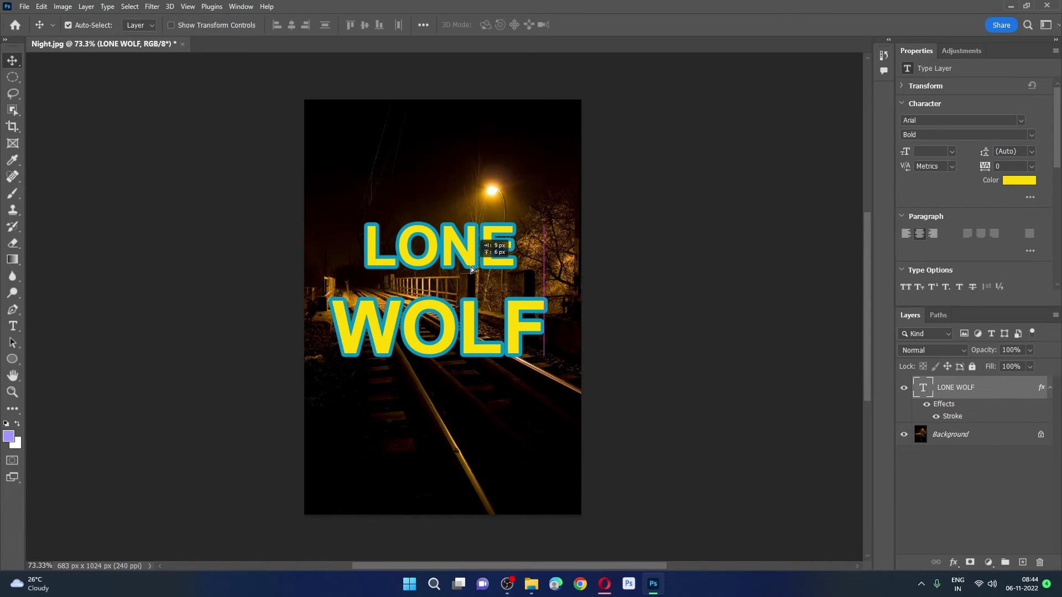
# Add a black Solid Color fill layer.
pyautogui.click(616, 197)
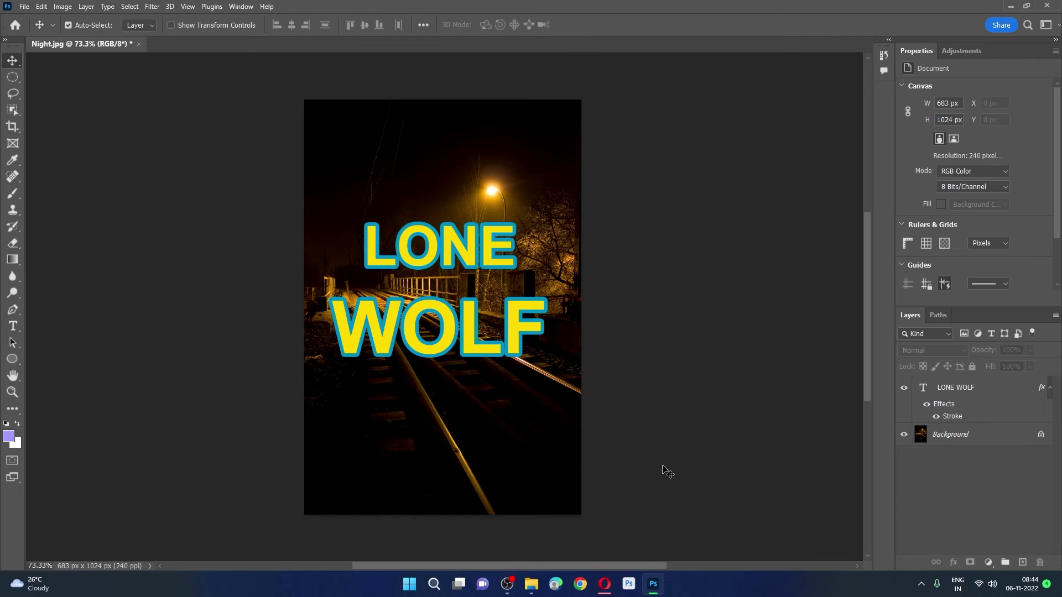
pyautogui.click(988, 564)
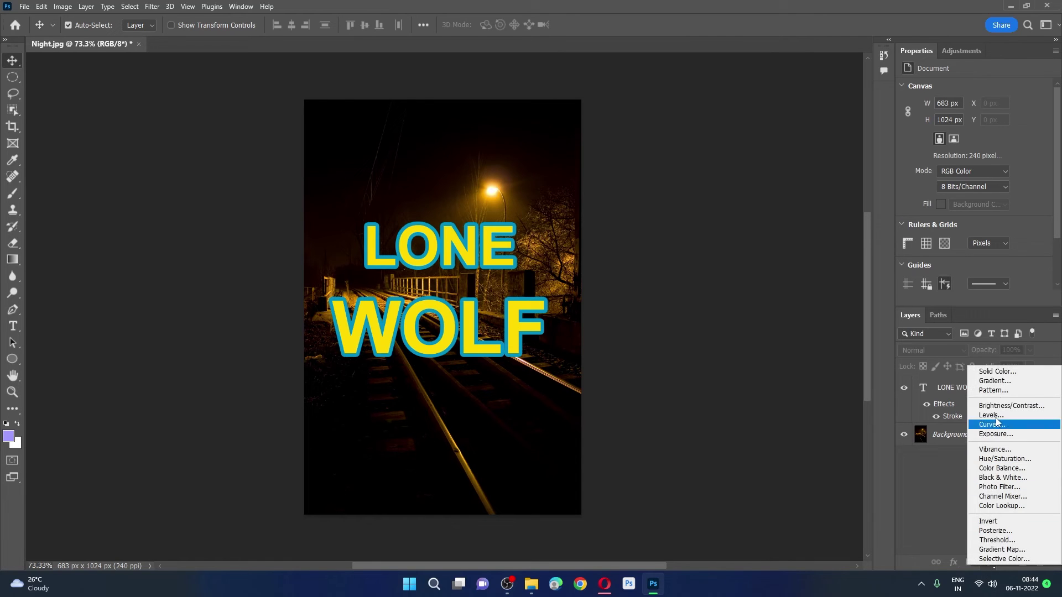
pyautogui.click(997, 371)
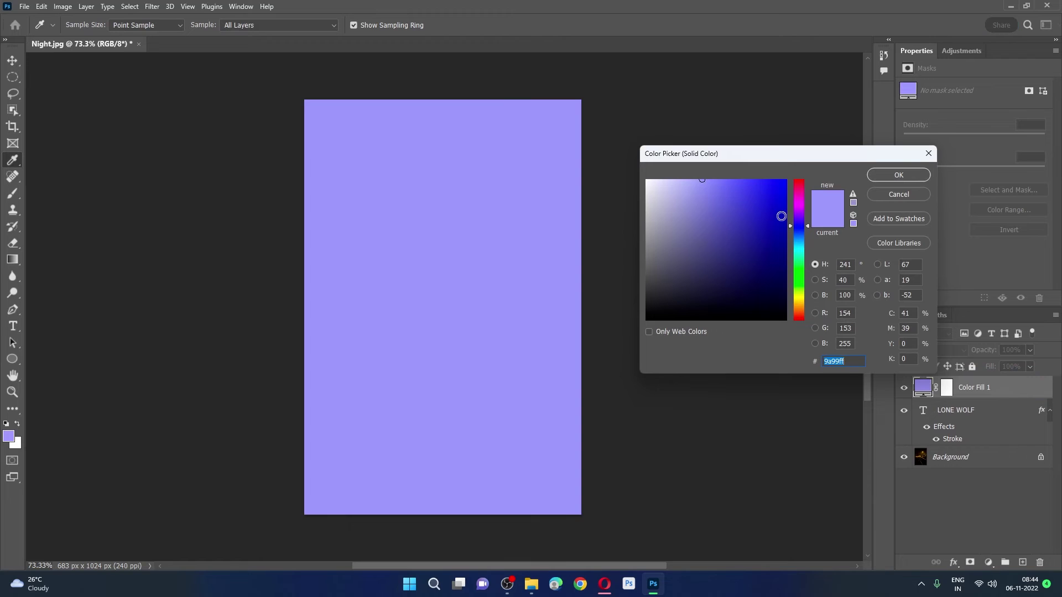
pyautogui.click(665, 304)
pyautogui.moveTo(665, 304); pyautogui.dragTo(646, 322)
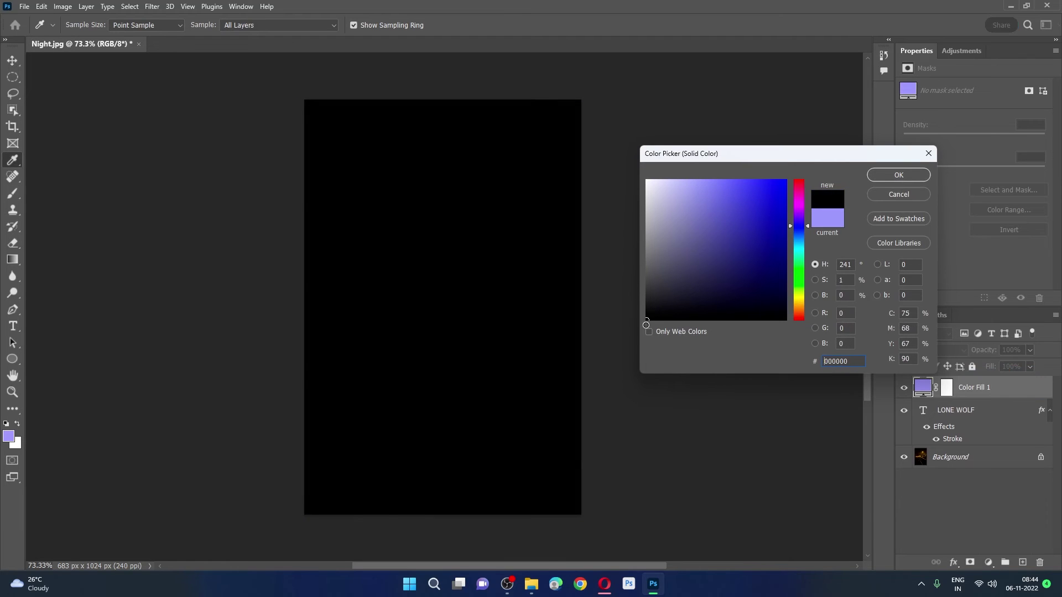
pyautogui.click(900, 174)
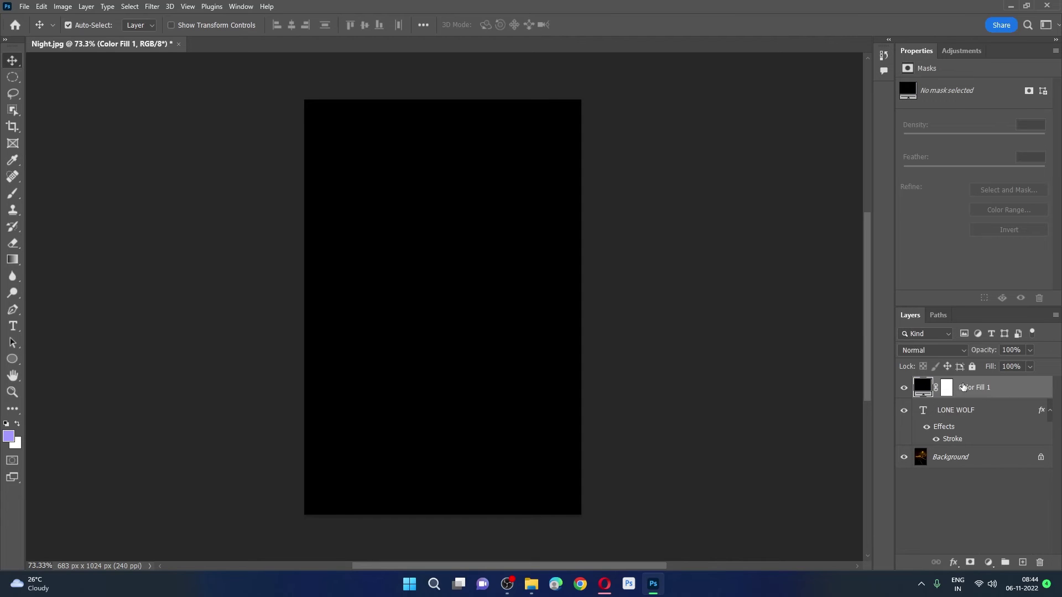
# Move Color Fill 1 beneath the text layer and lower its opacity to 29%.
pyautogui.moveTo(968, 387); pyautogui.dragTo(962, 435)
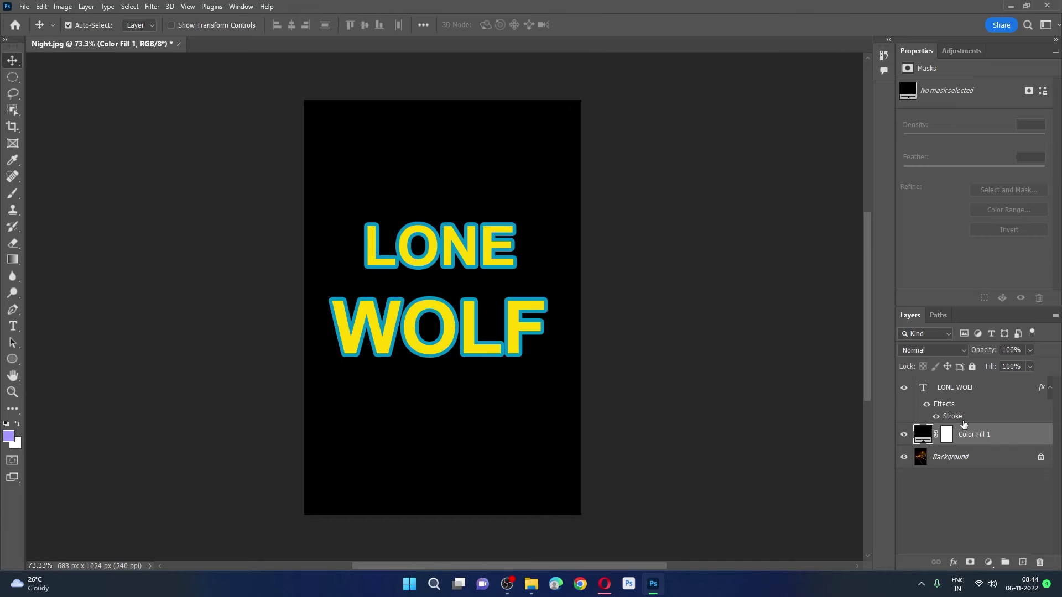
pyautogui.click(1029, 351)
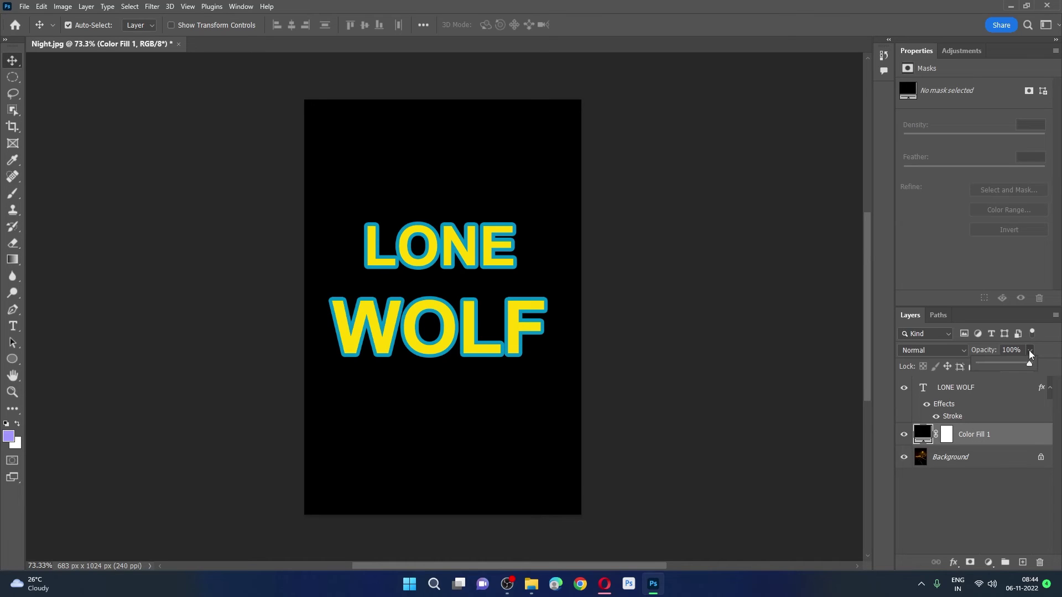
pyautogui.moveTo(1031, 365); pyautogui.dragTo(990, 365)
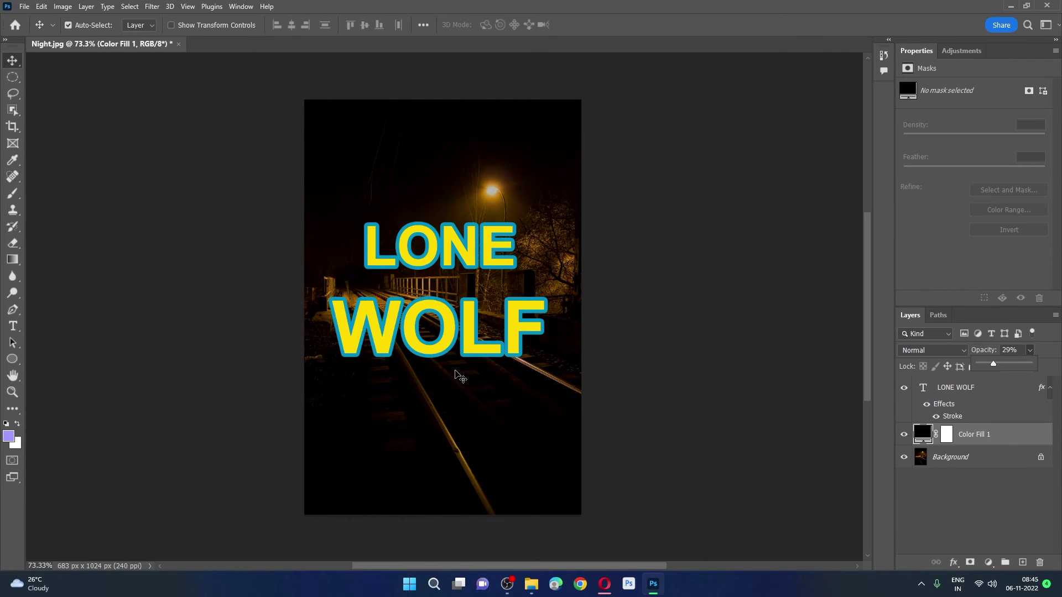
pyautogui.click(670, 366)
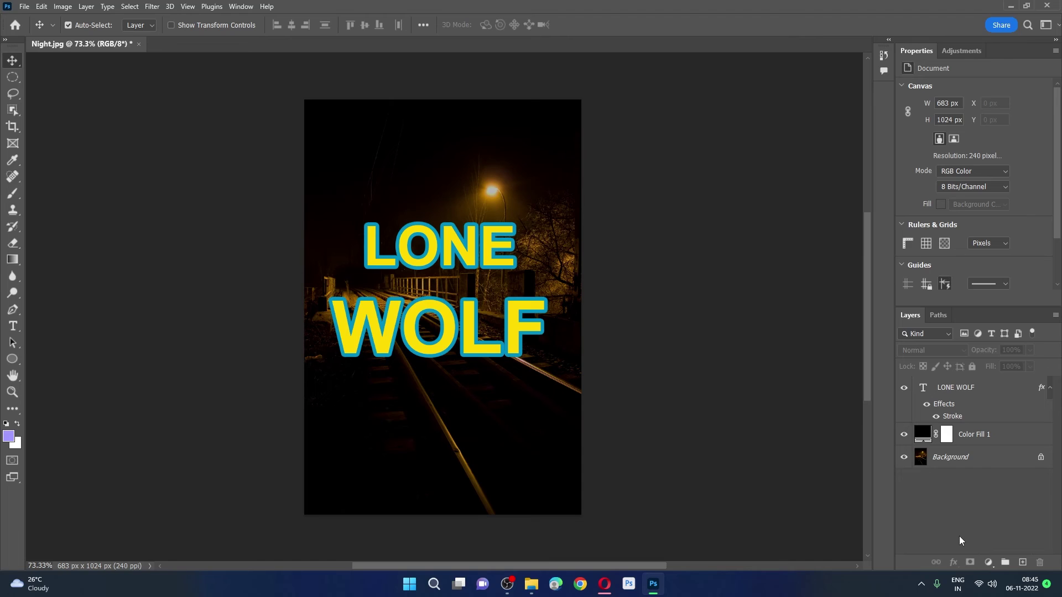
# In LONE WOLF's Blending Options, keep Opacity at 100% and set Fill Opacity to 0%.
pyautogui.doubleClick(959, 418)
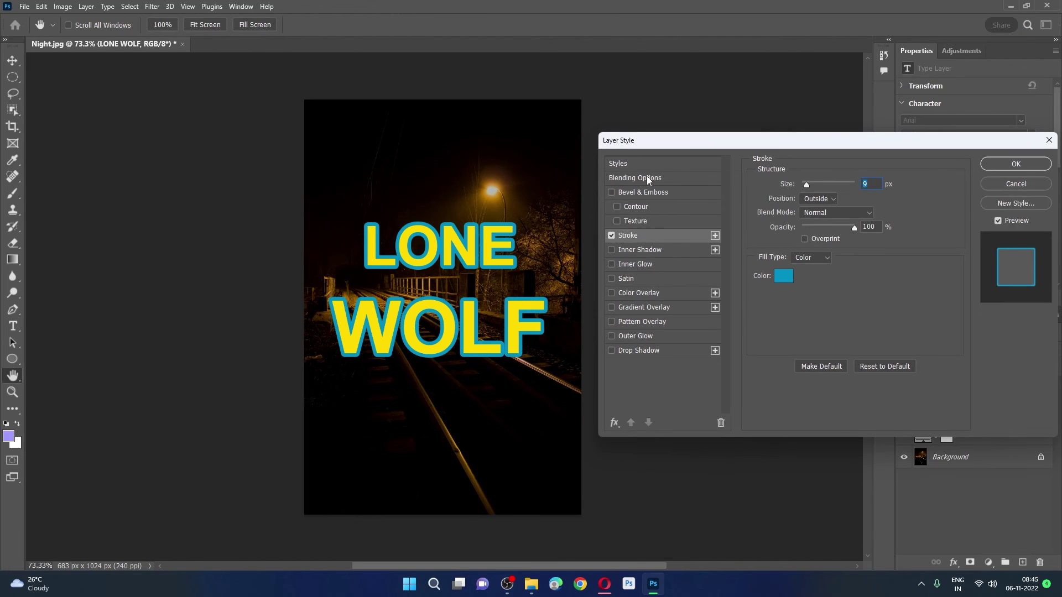
pyautogui.click(647, 177)
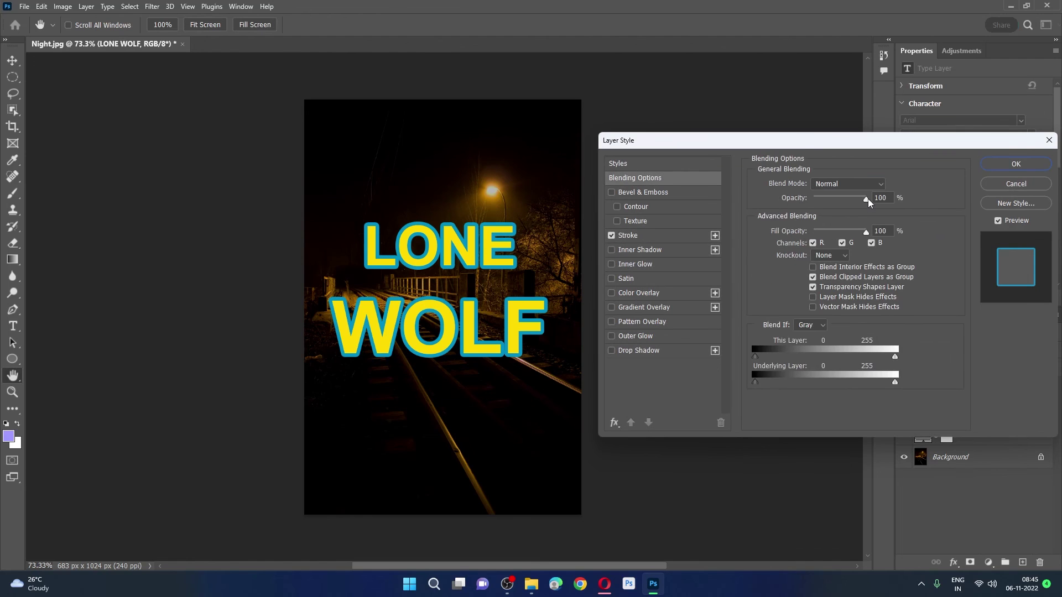
pyautogui.moveTo(866, 199); pyautogui.dragTo(809, 195)
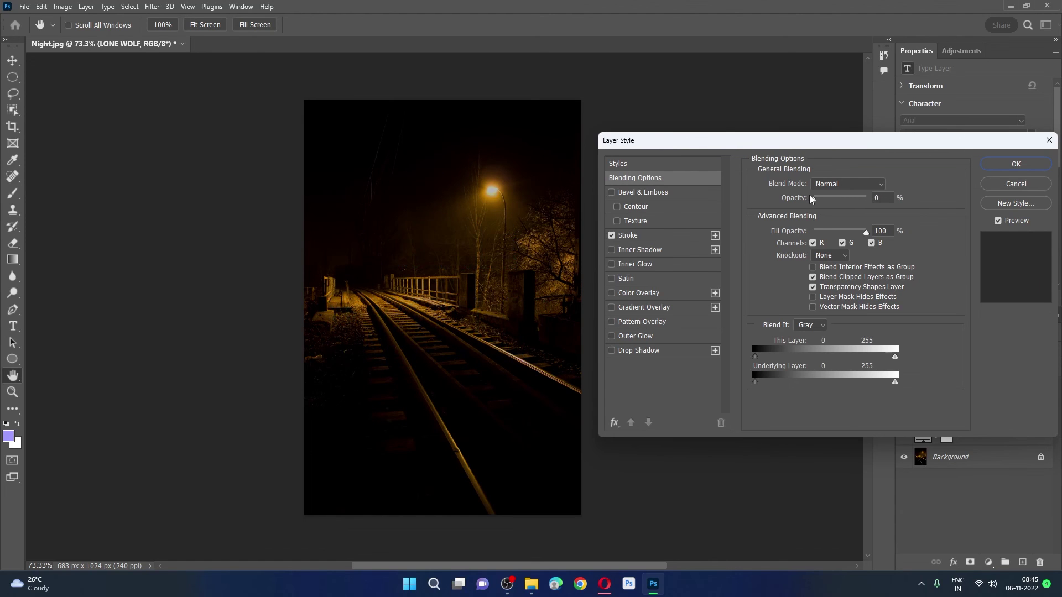
pyautogui.moveTo(809, 195); pyautogui.dragTo(820, 198)
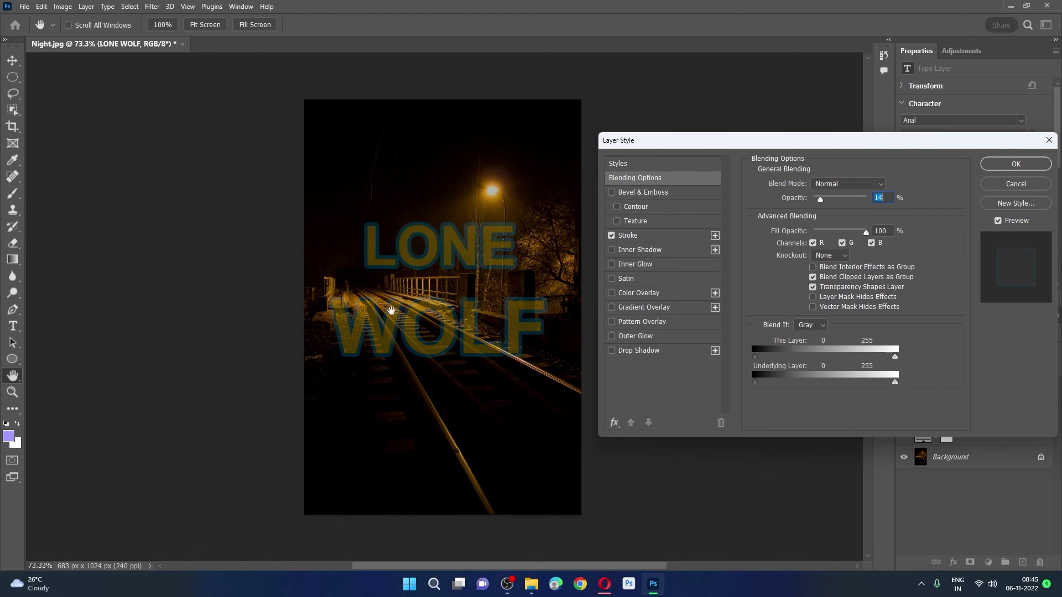
pyautogui.moveTo(819, 201)
pyautogui.mouseDown()
pyautogui.moveTo(863, 197)
pyautogui.moveTo(825, 202)
pyautogui.mouseUp()
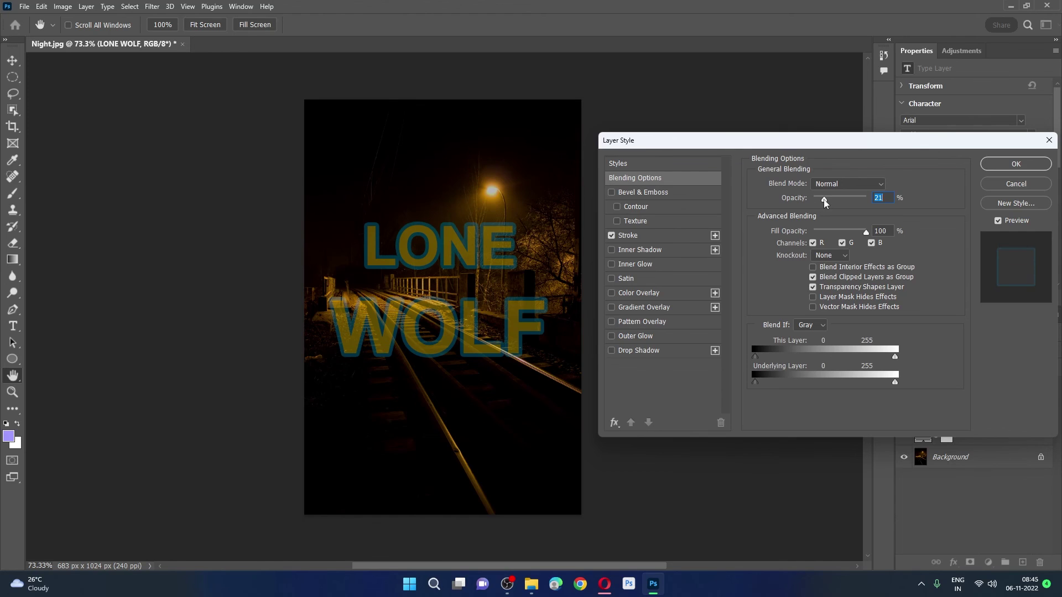
pyautogui.moveTo(824, 199); pyautogui.dragTo(903, 198)
pyautogui.moveTo(866, 233); pyautogui.dragTo(801, 233)
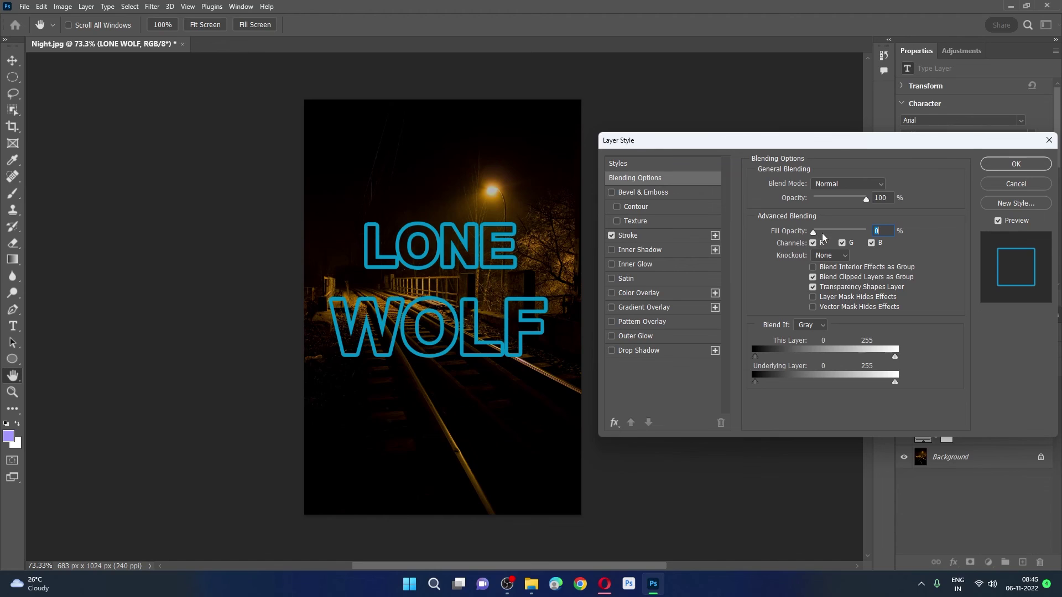
# Restore LONE WOLF's Fill Opacity to 100% and close the Layer Style dialog with OK.
pyautogui.moveTo(814, 232); pyautogui.dragTo(868, 231)
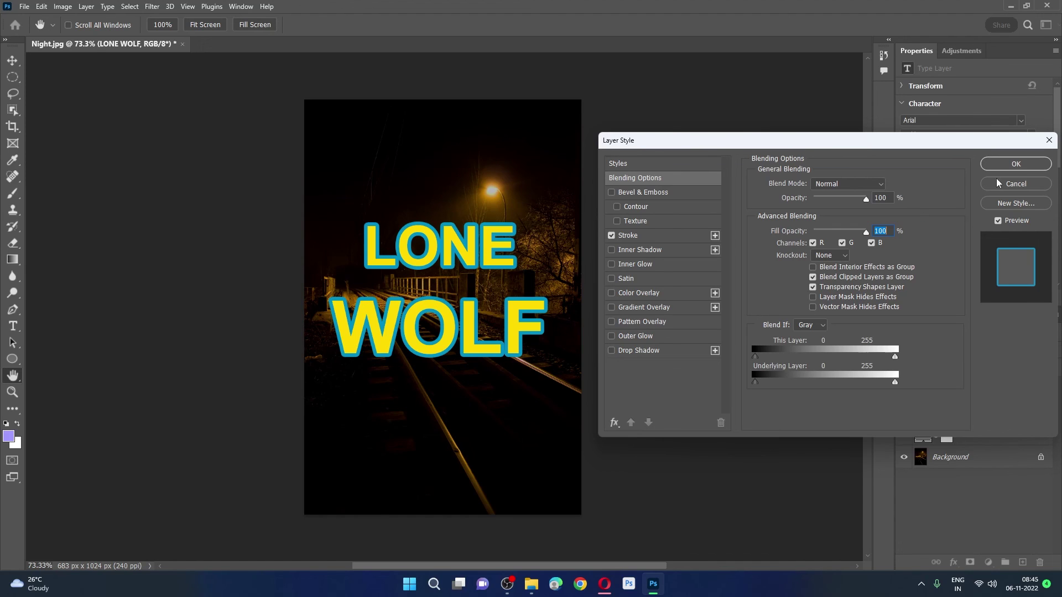
pyautogui.click(1016, 164)
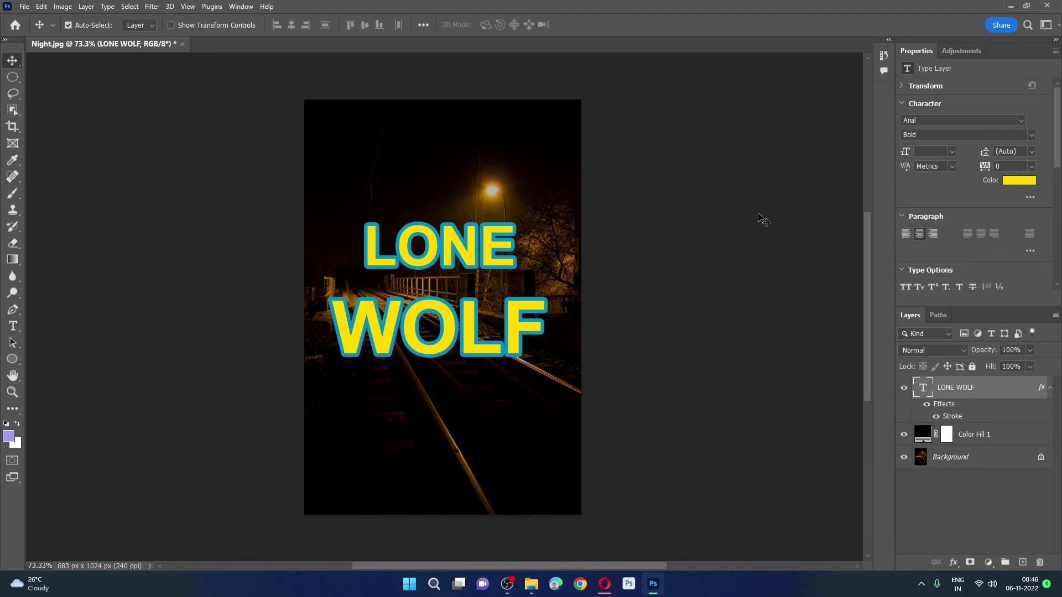